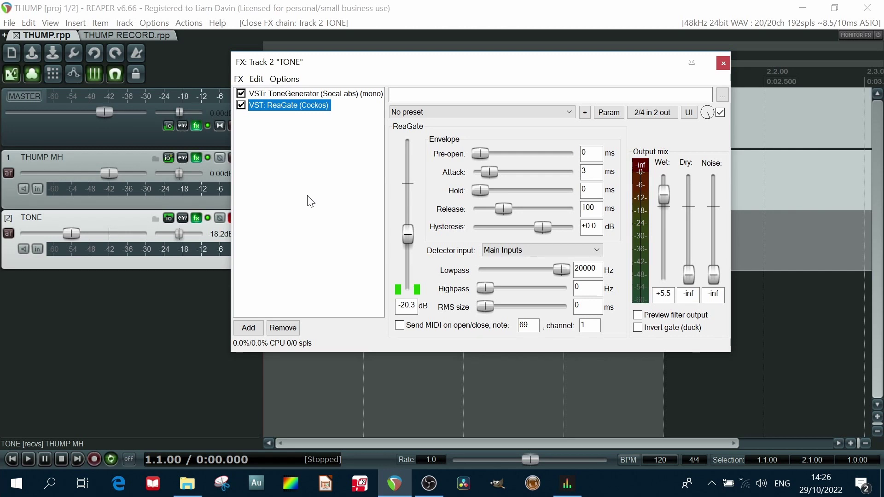
- Close the TONE track's effects and inspect the THUMP MH track's routing and its send to TONE
{"action": "key", "text": "Escape"}
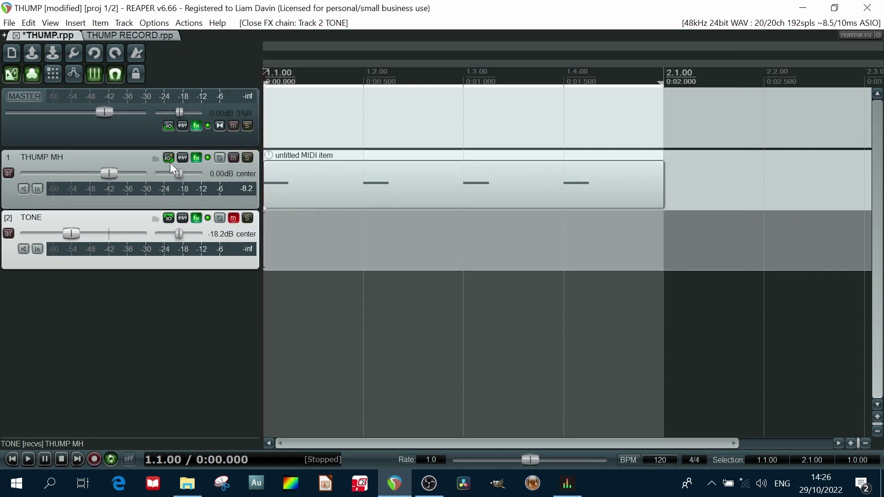
{"action": "left_click", "coordinate": [168, 158]}
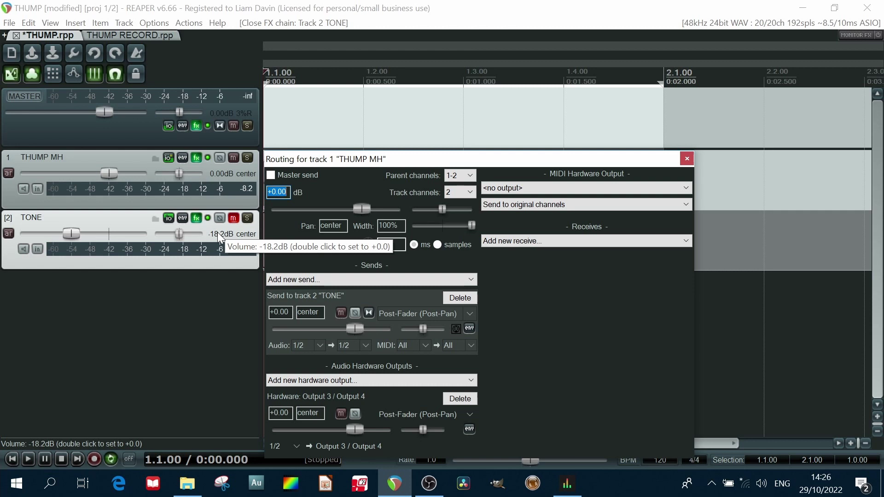
{"action": "key", "text": "Escape"}
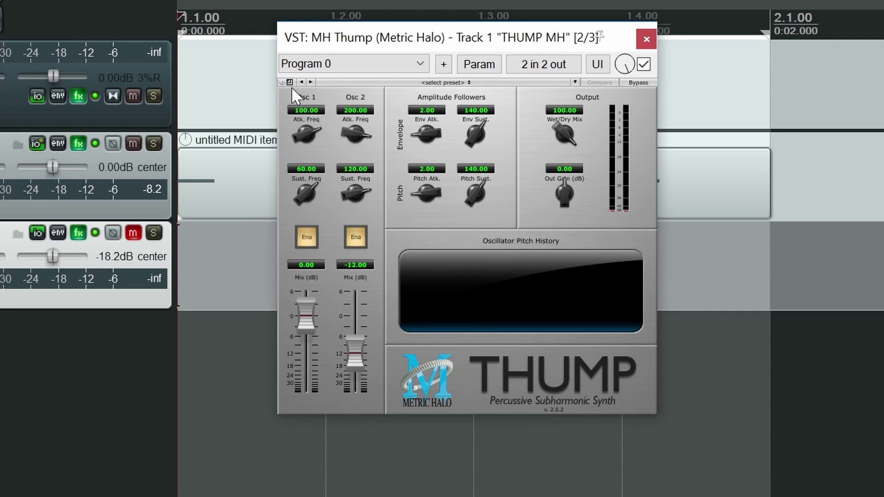
- Enlarge the MH Thump plugin interface on the THUMP MH track and reposition its window
{"action": "key", "text": "ctrl"}
{"action": "left_click", "coordinate": [289, 82]}
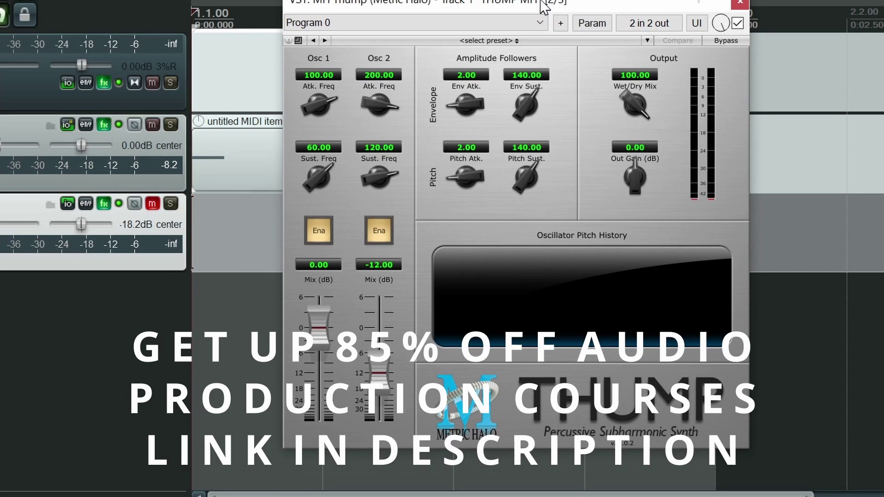
{"action": "left_click_drag", "start_coordinate": [541, 1], "coordinate": [547, 0]}
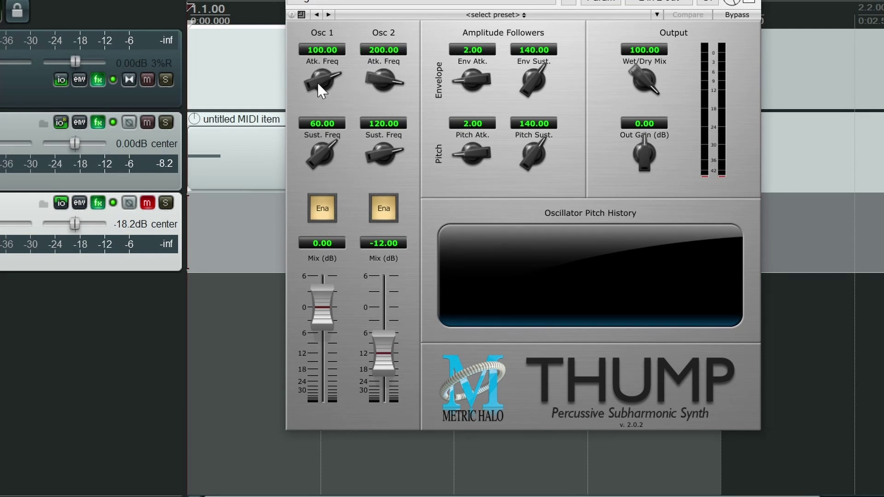
- Set Osc 1's attack frequency to 26.85 and its sustain frequency to 22.66
{"action": "left_click_drag", "start_coordinate": [322, 85], "coordinate": [306, 95]}
{"action": "left_click_drag", "start_coordinate": [324, 153], "coordinate": [316, 170]}
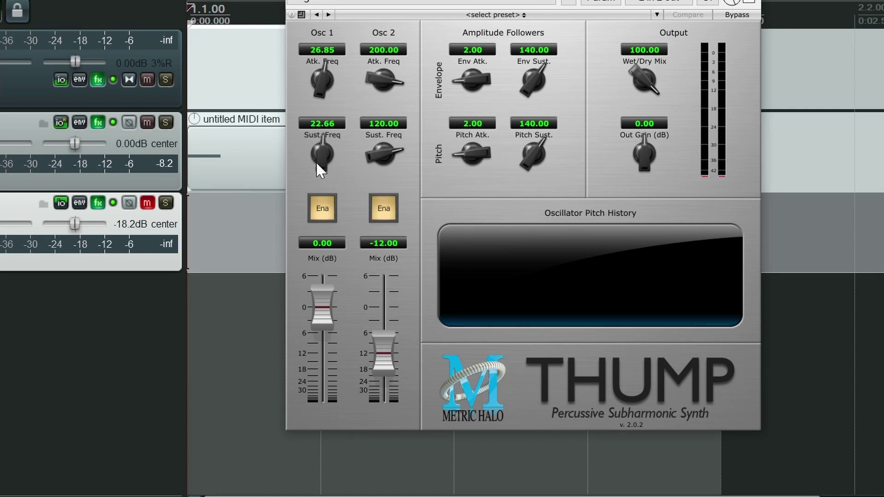
- Reset Osc 1's mix to 0 dB with the oscillator enabled and raise Osc 2's mix to -4.09 dB
{"action": "left_click", "coordinate": [322, 209]}
{"action": "mouse_move", "coordinate": [325, 309]}
{"action": "left_mouse_down"}
{"action": "mouse_move", "coordinate": [316, 376]}
{"action": "mouse_move", "coordinate": [318, 318]}
{"action": "left_mouse_up"}
{"action": "double_click", "coordinate": [318, 315]}
{"action": "left_click_drag", "start_coordinate": [385, 356], "coordinate": [379, 333]}
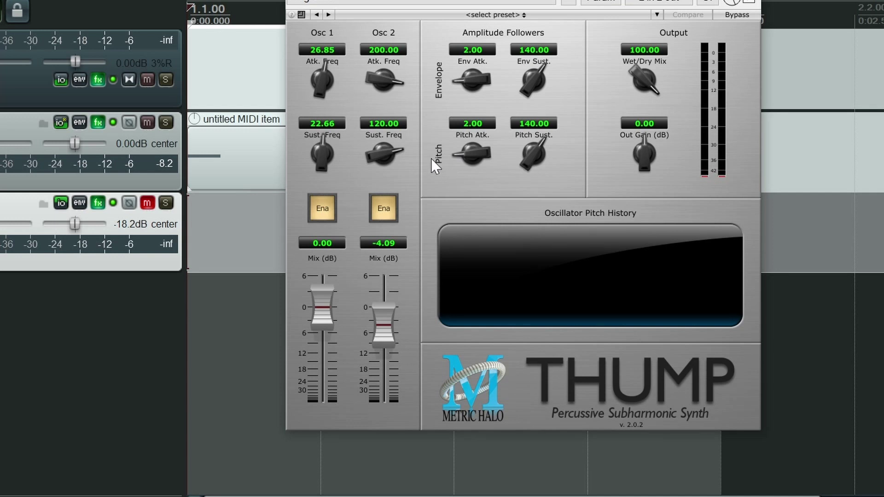
- Disable Osc 2 and set the output Wet/Dry Mix to 50, leaving the output gain at 0 dB
{"action": "left_click_drag", "start_coordinate": [646, 76], "coordinate": [635, 34]}
{"action": "mouse_move", "coordinate": [642, 151]}
{"action": "left_mouse_down"}
{"action": "mouse_move", "coordinate": [640, 184]}
{"action": "mouse_move", "coordinate": [626, 109]}
{"action": "mouse_move", "coordinate": [644, 142]}
{"action": "left_mouse_up"}
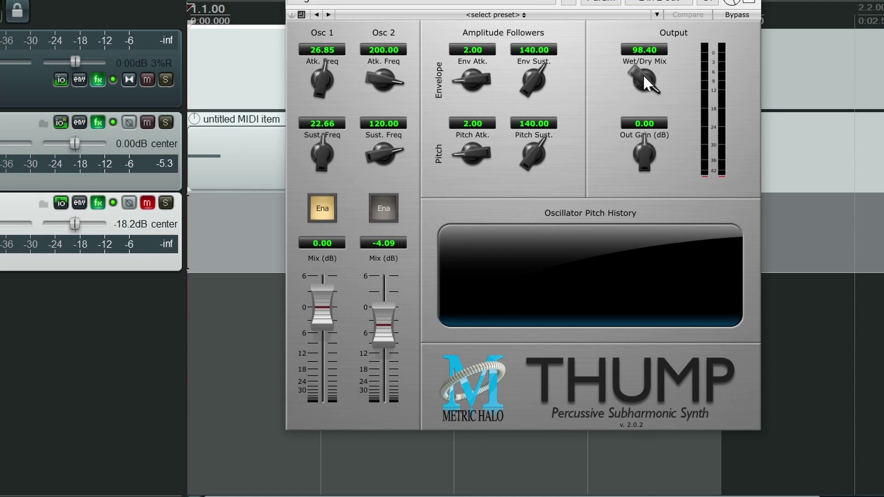
{"action": "left_click_drag", "start_coordinate": [644, 73], "coordinate": [642, 142]}
- Lower both Osc 1 frequencies to 1.00 and raise its attack frequency to 86.10 during playback
{"action": "left_click_drag", "start_coordinate": [319, 74], "coordinate": [316, 229]}
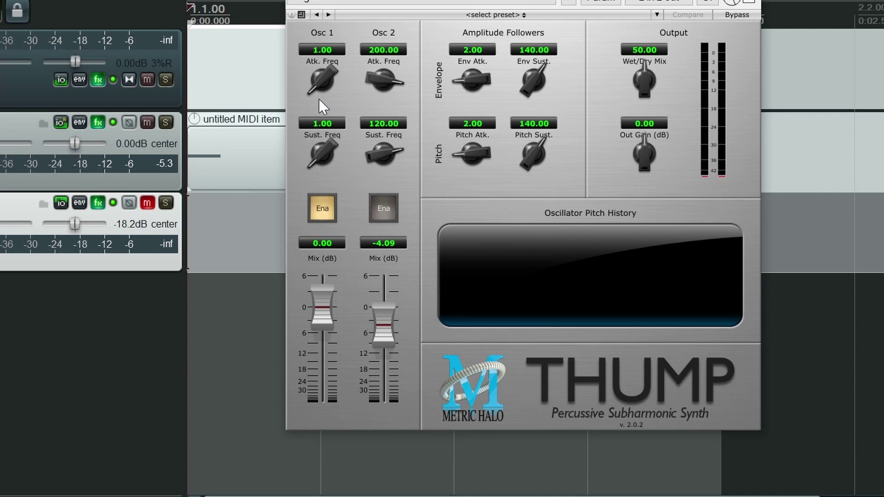
{"action": "key", "text": "space"}
{"action": "left_click_drag", "start_coordinate": [319, 91], "coordinate": [315, 42]}
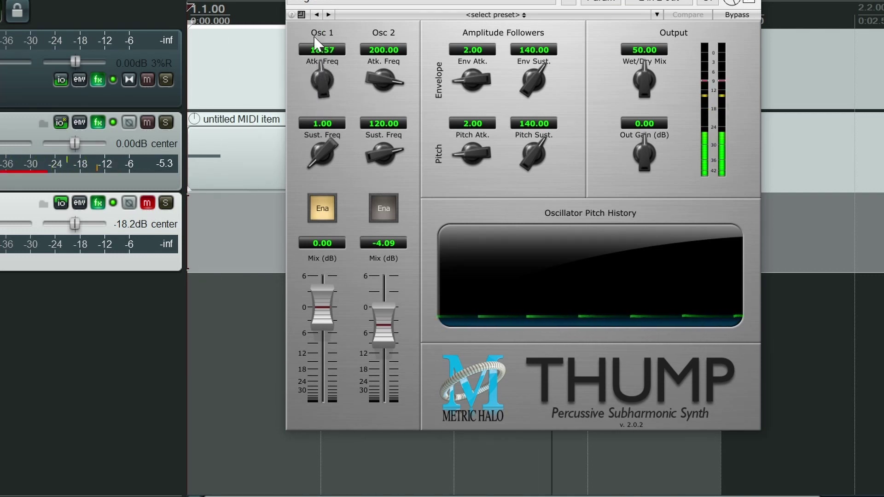
{"action": "left_click_drag", "start_coordinate": [318, 77], "coordinate": [314, 40]}
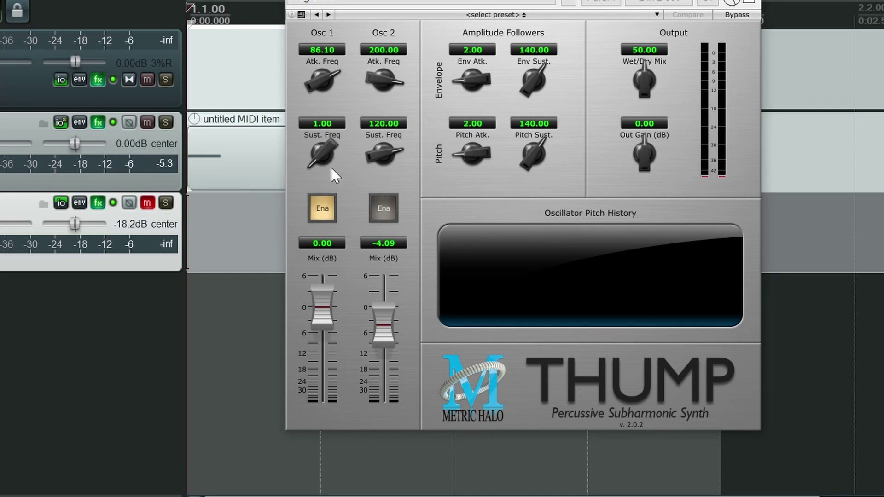
- Play the loop while setting Osc 1's sustain frequency to 31.73 and its mix to 2.72 dB
{"action": "key", "text": "space"}
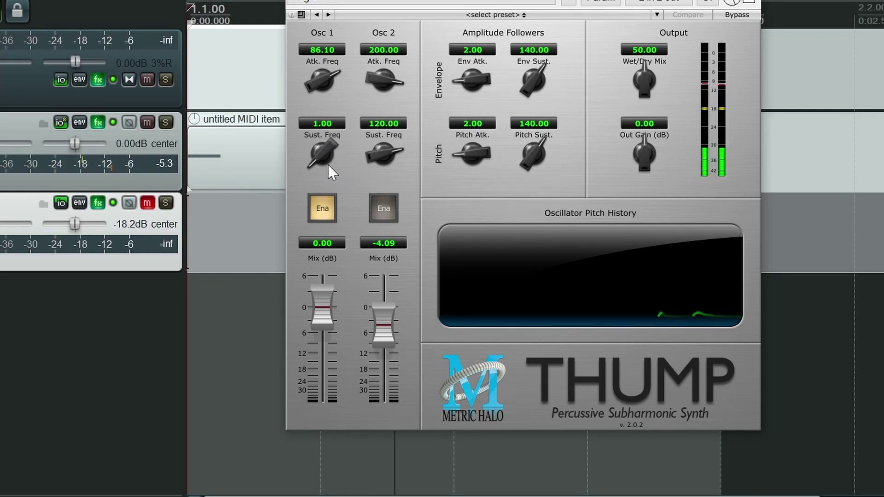
{"action": "left_click_drag", "start_coordinate": [321, 163], "coordinate": [313, 112]}
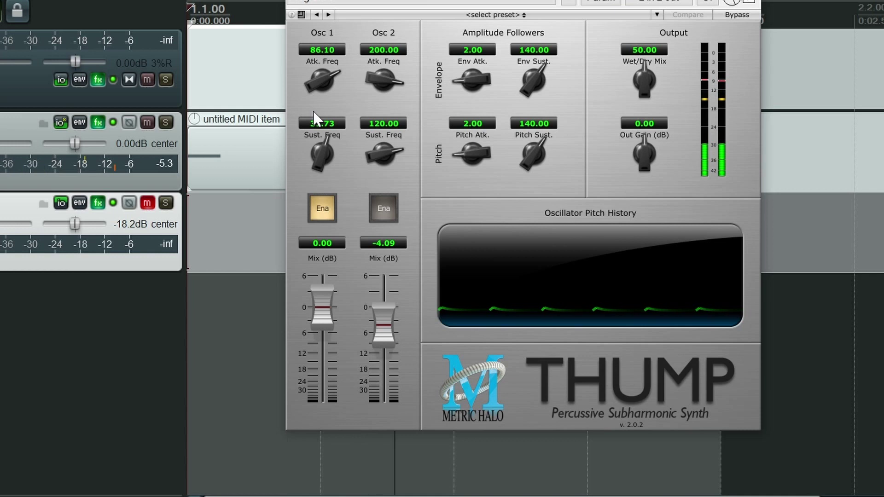
{"action": "left_click_drag", "start_coordinate": [326, 307], "coordinate": [324, 294]}
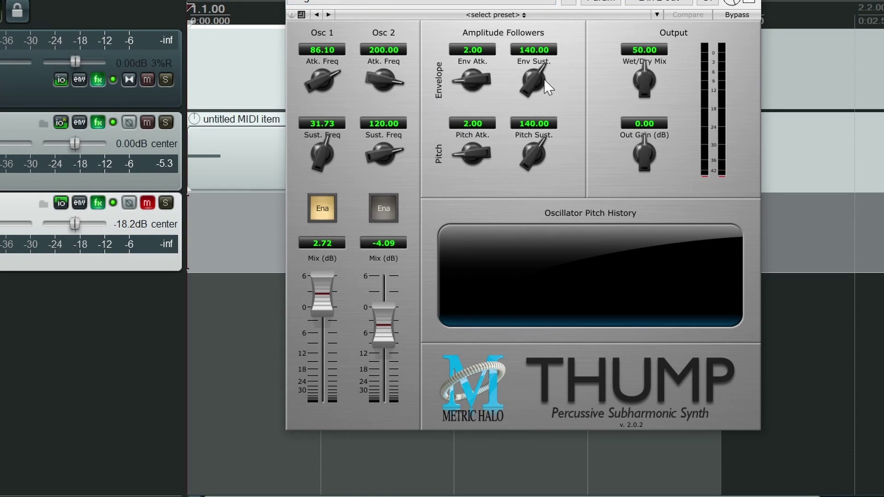
- Set the amplitude envelope attack to 2.04 and sustain to 51.71, and raise the output gain to 3.46 dB
{"action": "left_click_drag", "start_coordinate": [472, 70], "coordinate": [468, 72]}
{"action": "left_click_drag", "start_coordinate": [536, 97], "coordinate": [501, 89]}
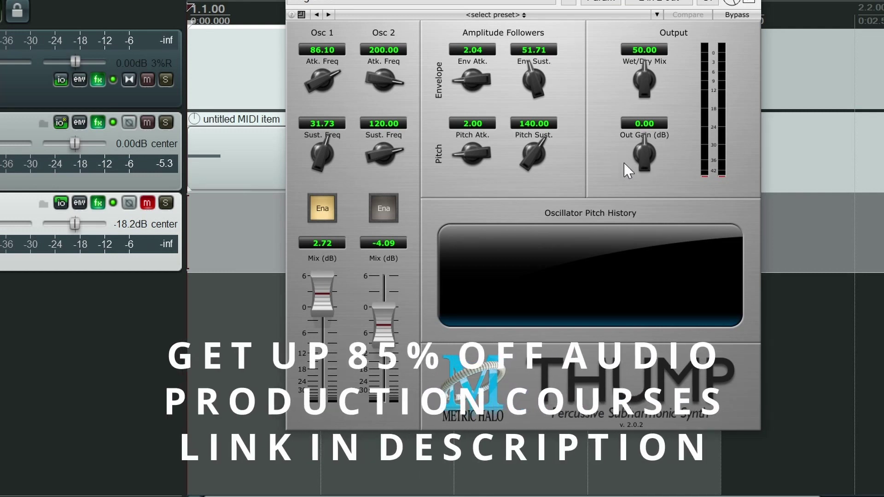
{"action": "left_click_drag", "start_coordinate": [644, 162], "coordinate": [641, 146]}
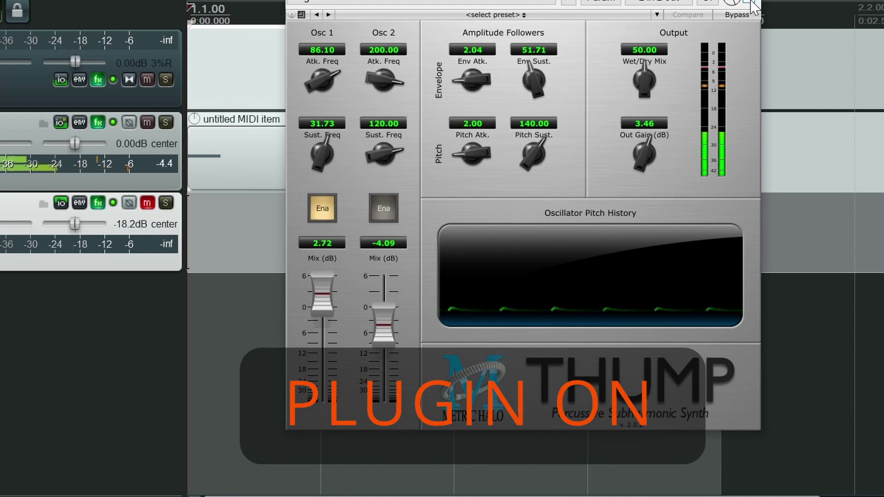
- Compare the sound with the Thump plugin repeatedly disabled and re-enabled during playback, ending with it enabled and playback stopped
{"action": "left_click", "coordinate": [749, 3]}
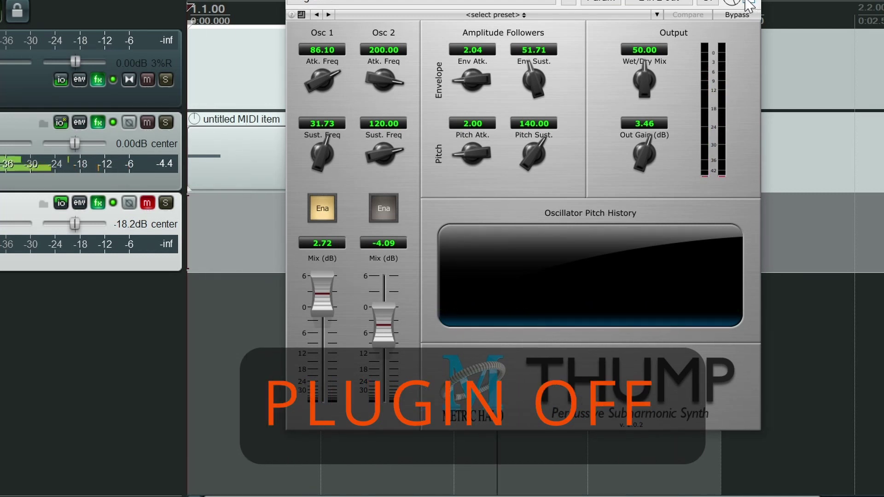
{"action": "left_click", "coordinate": [749, 4]}
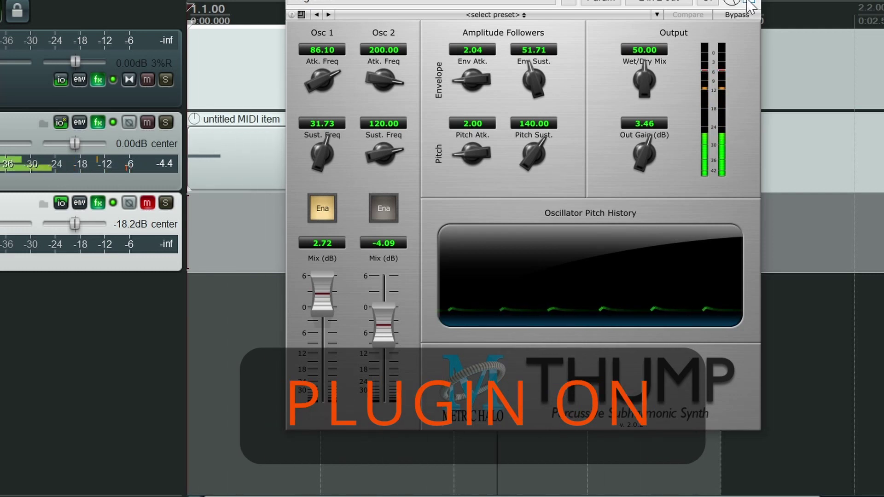
{"action": "left_click", "coordinate": [750, 5]}
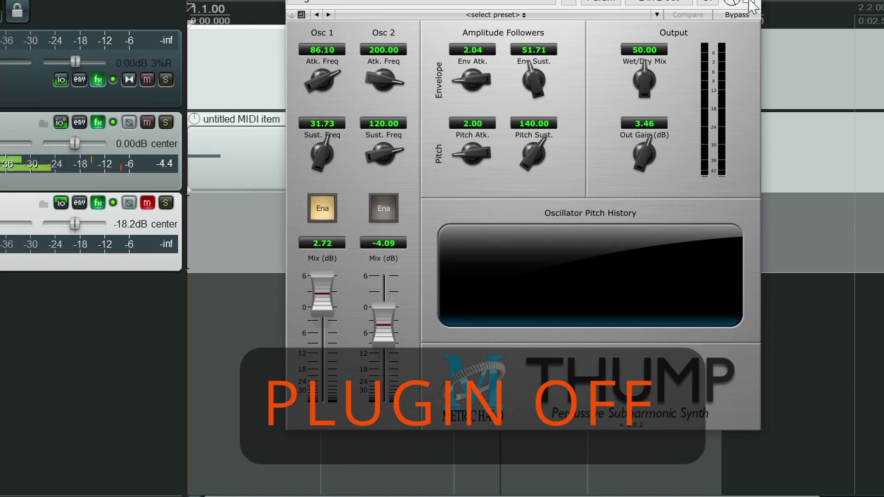
{"action": "left_click", "coordinate": [749, 4]}
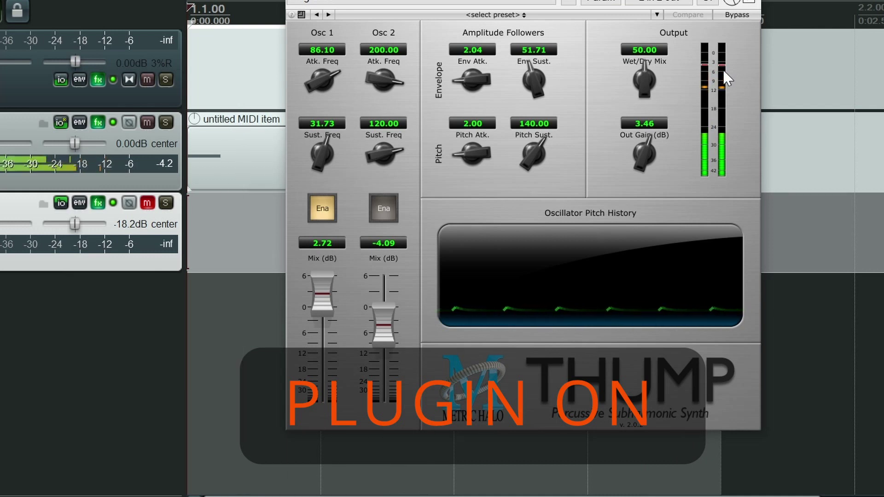
{"action": "key", "text": "space"}
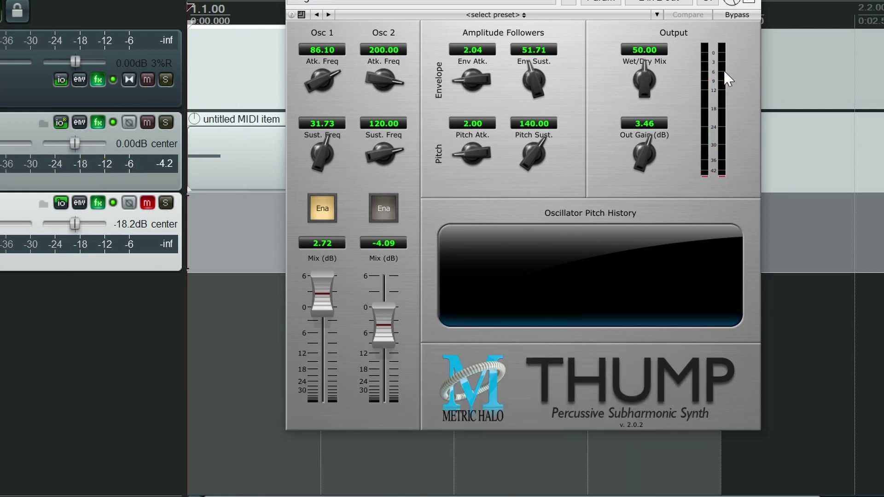